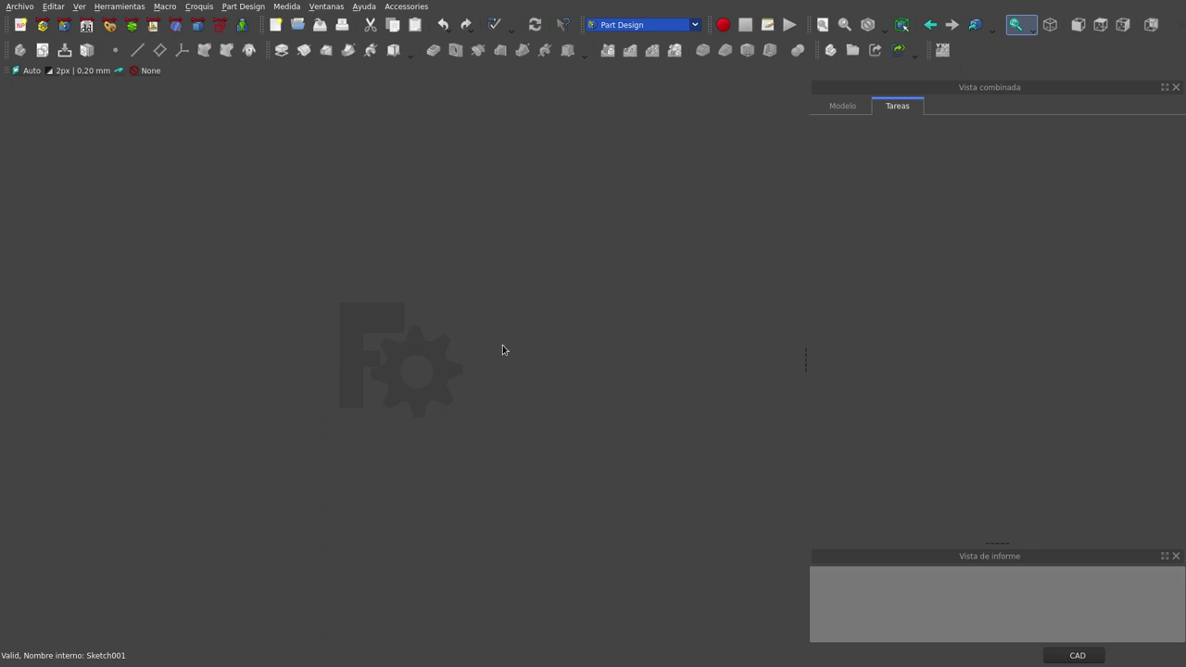
Step: Create a new empty 'Sin nombre' document and switch it to the Sketcher workbench
click(280, 34)
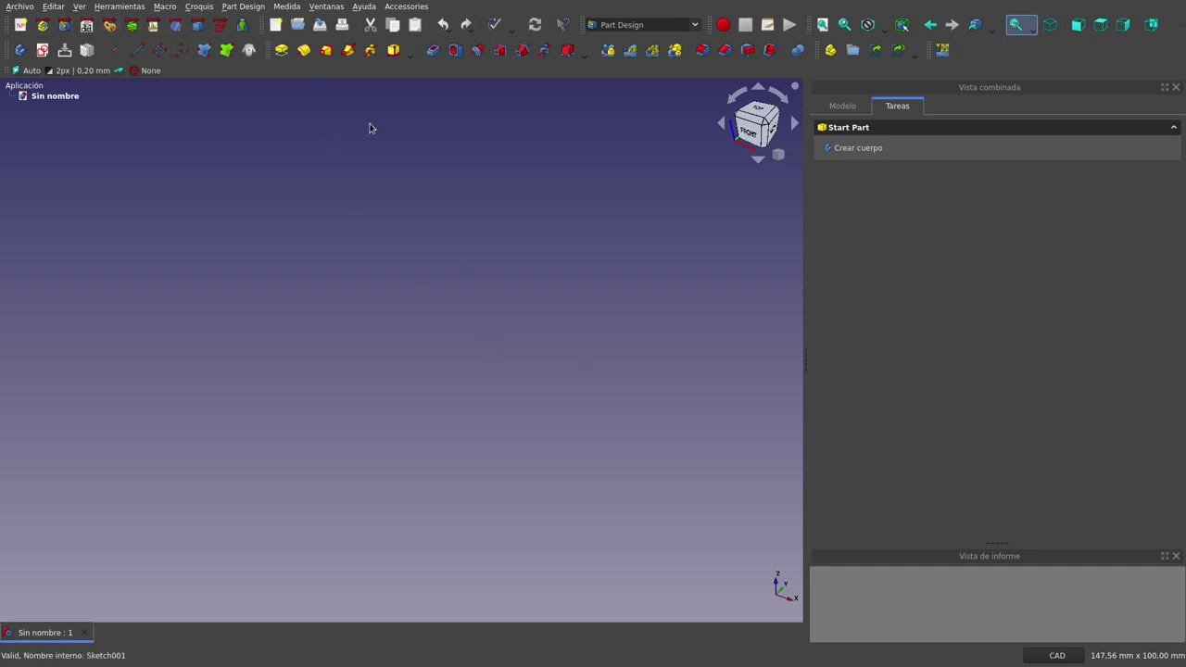
click(694, 25)
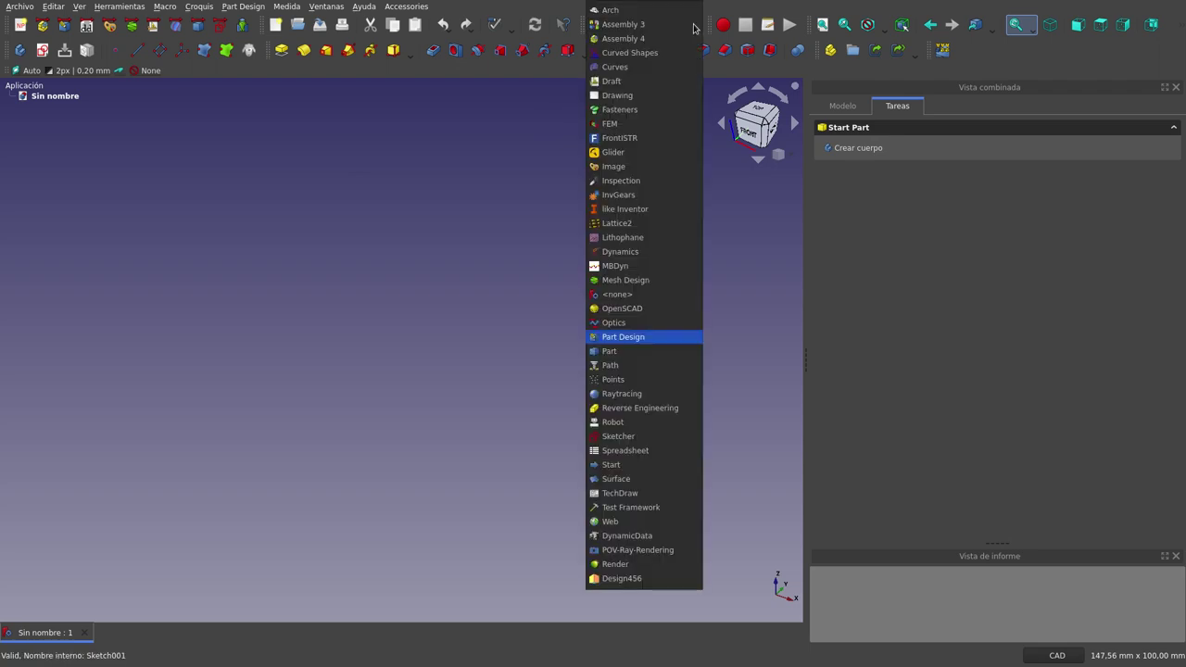
click(414, 248)
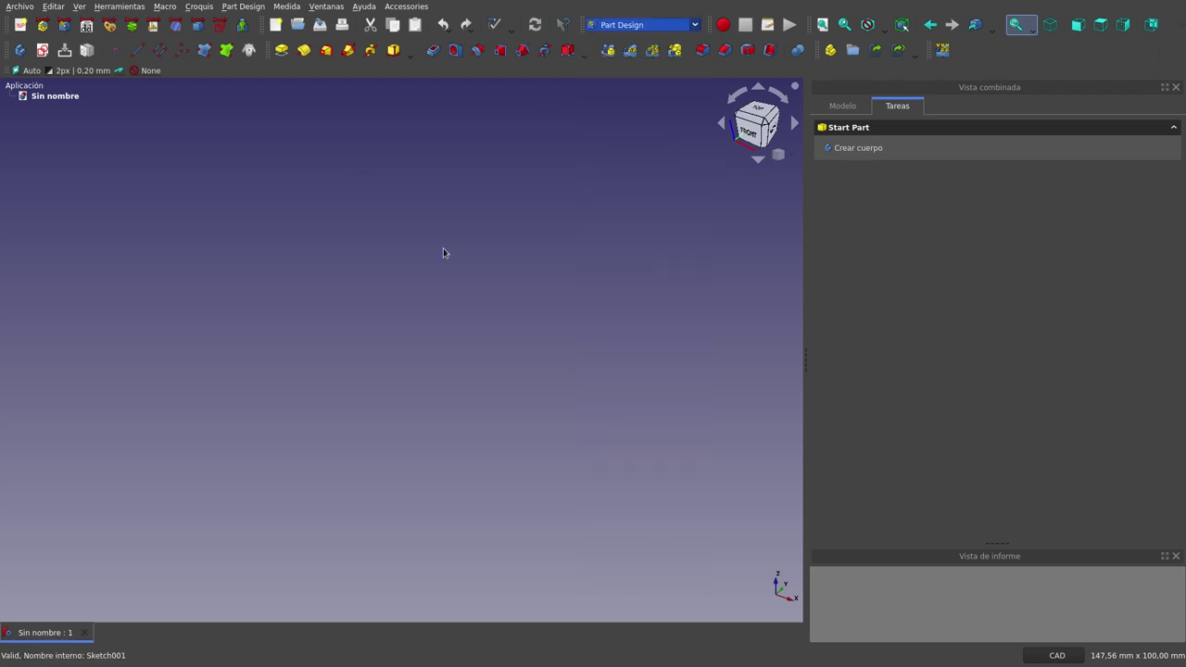
click(218, 29)
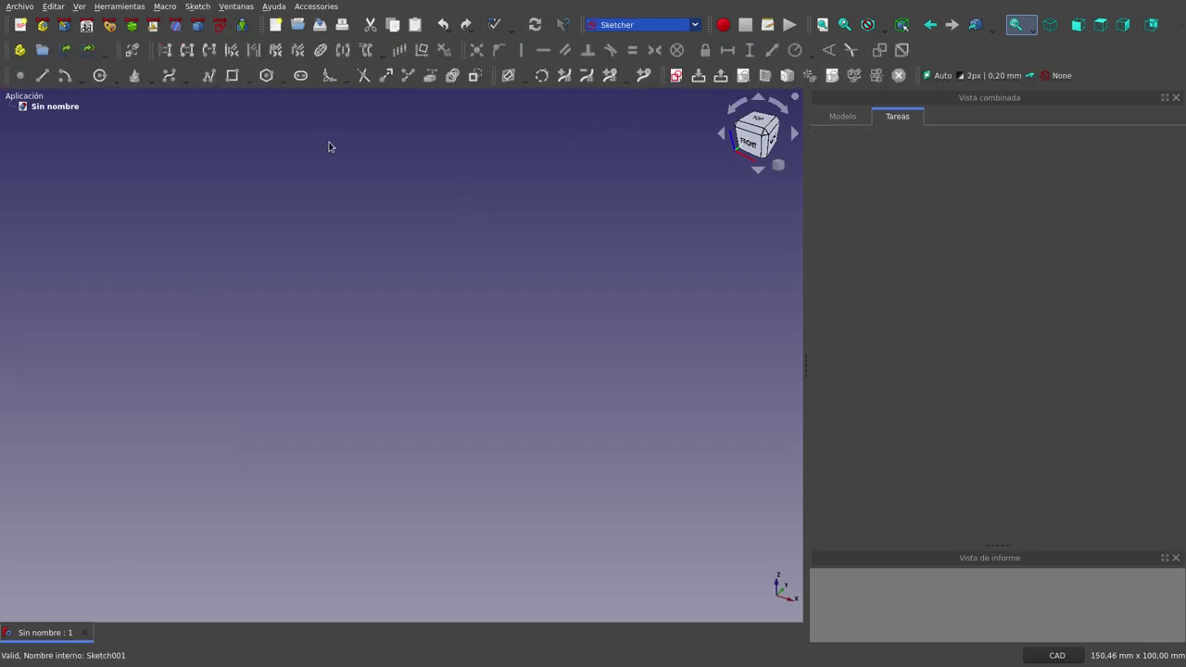
Step: Draw one arc above the origin in an XY-plane sketch, close it, and select the document
click(676, 75)
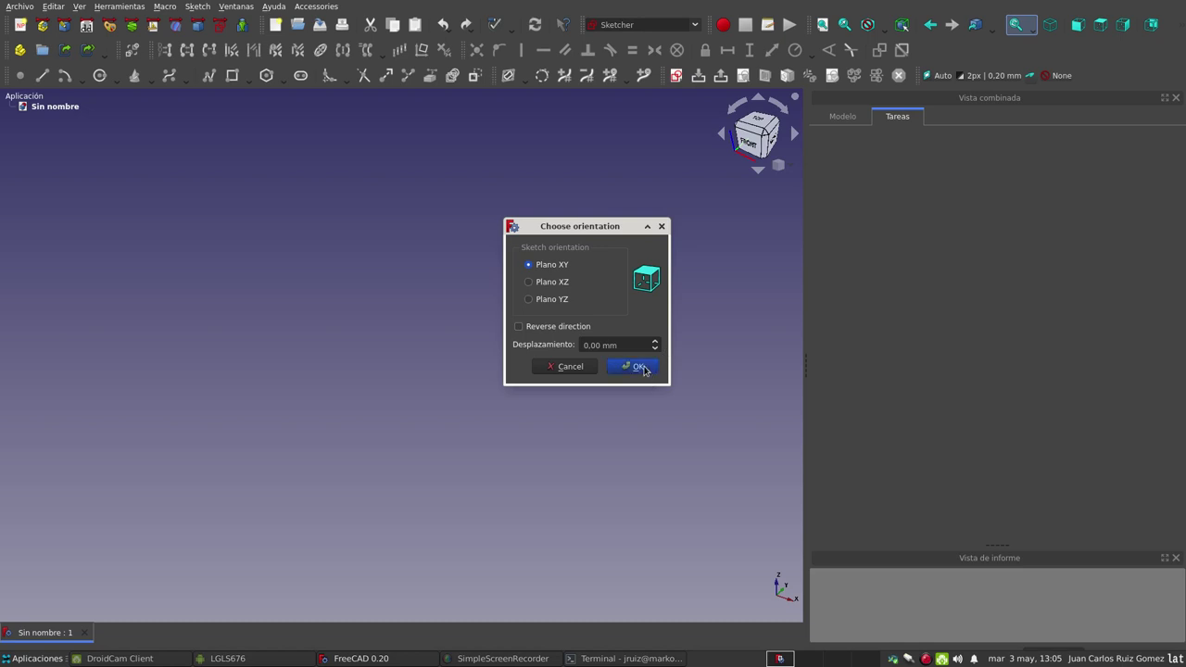
click(643, 367)
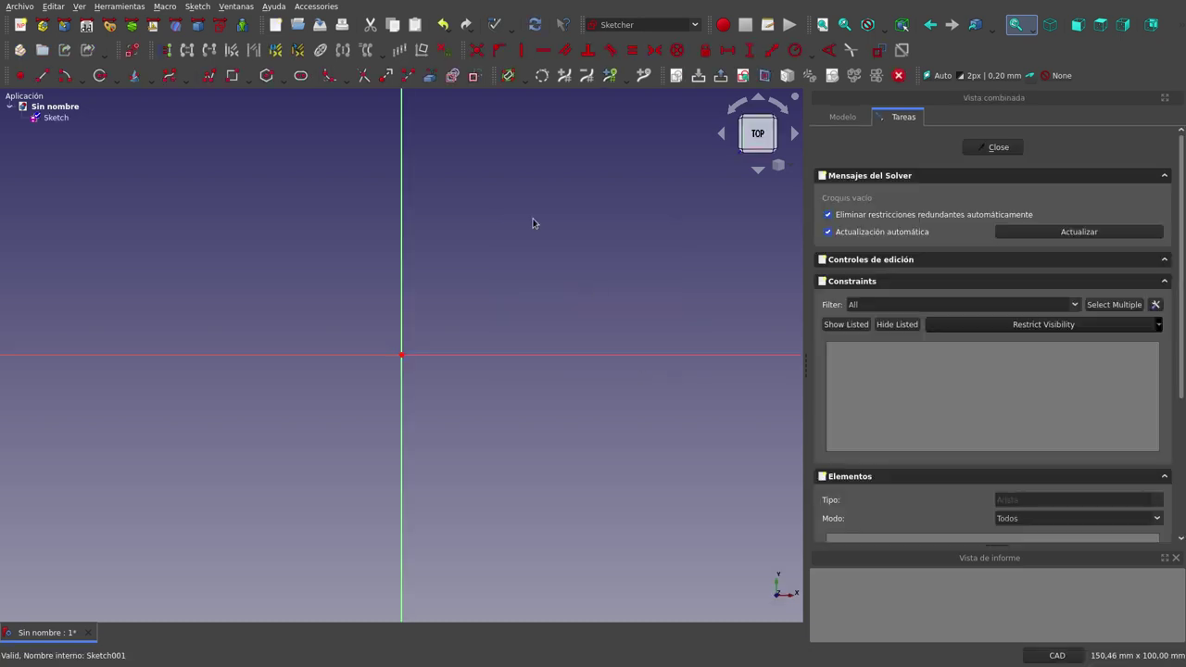
click(64, 80)
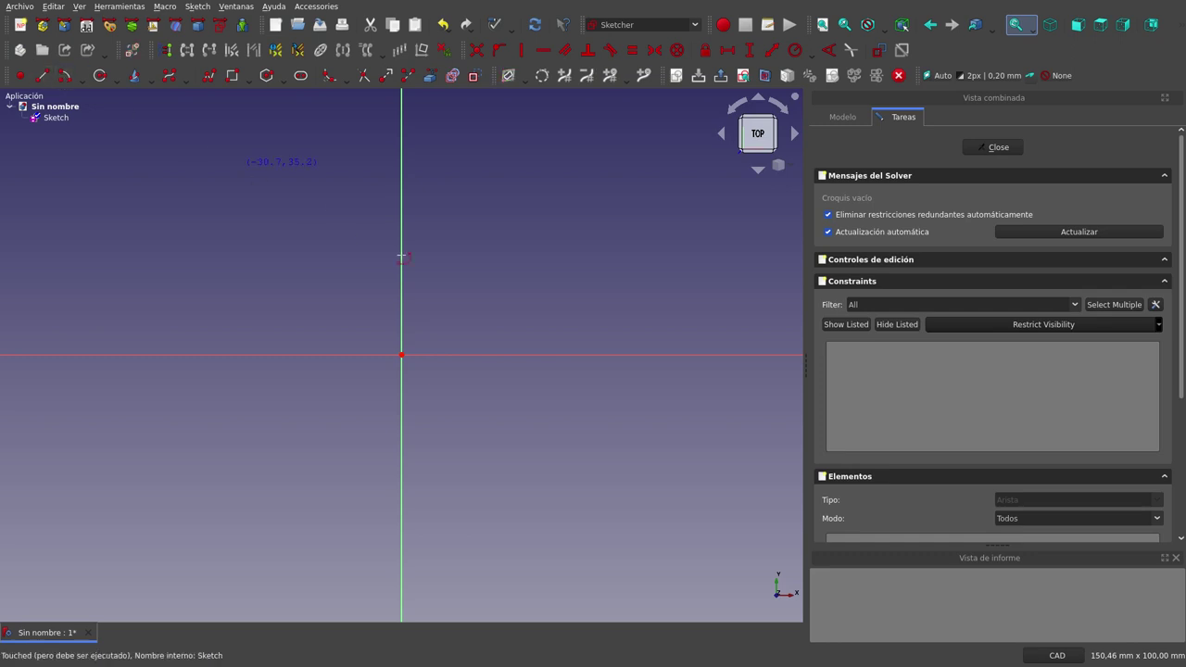
click(431, 321)
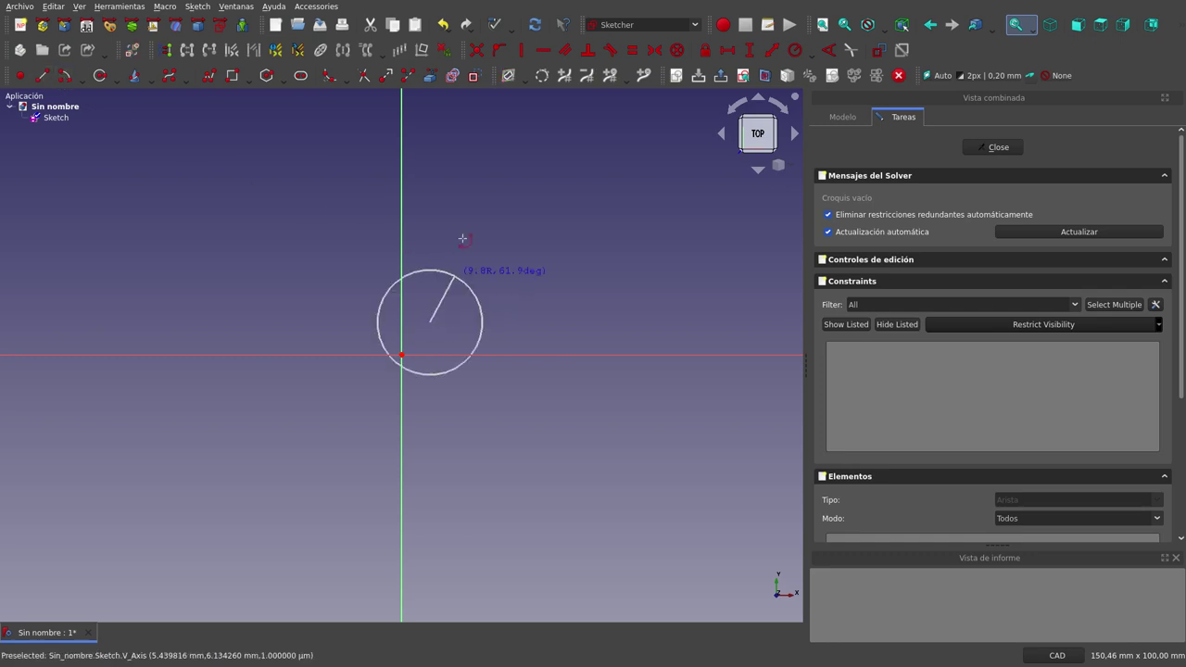
click(470, 170)
click(564, 243)
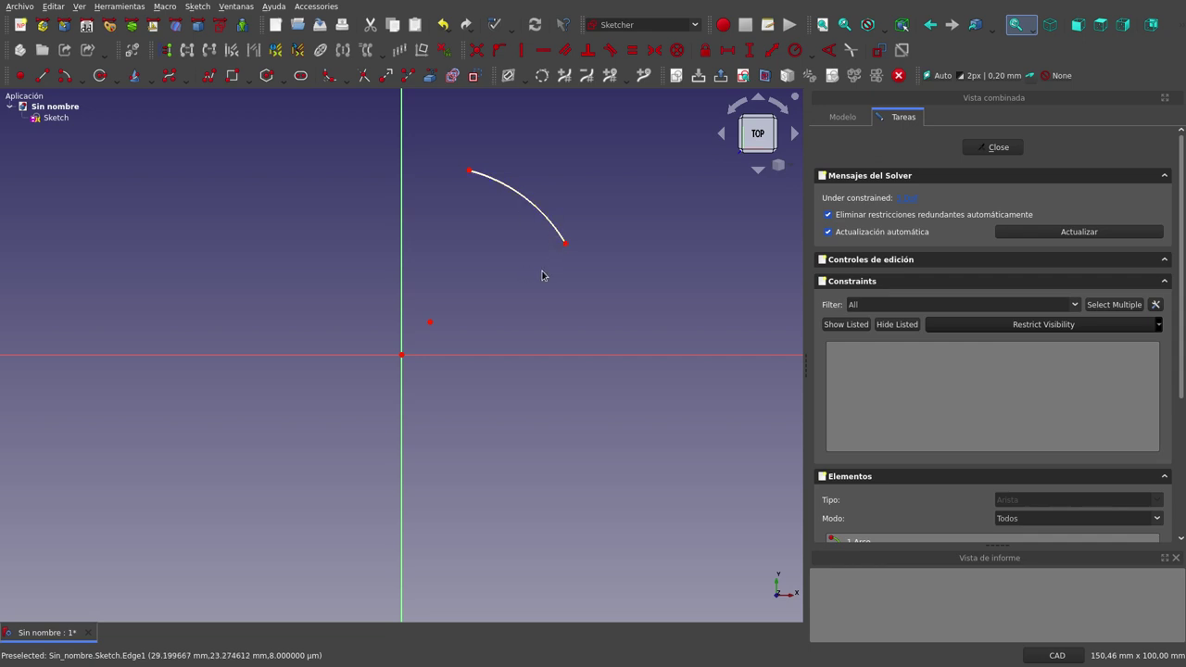
click(999, 149)
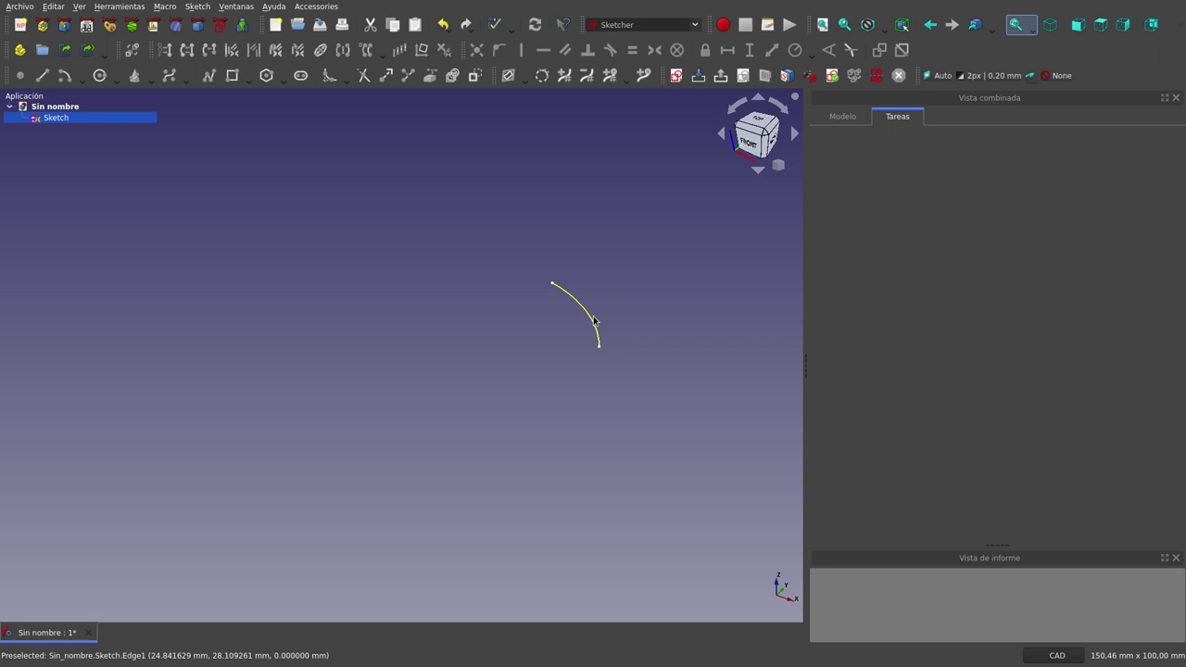
click(58, 107)
Step: Create Sketch001 on Plano XY and reference the first sketch's arc as external geometry
click(675, 75)
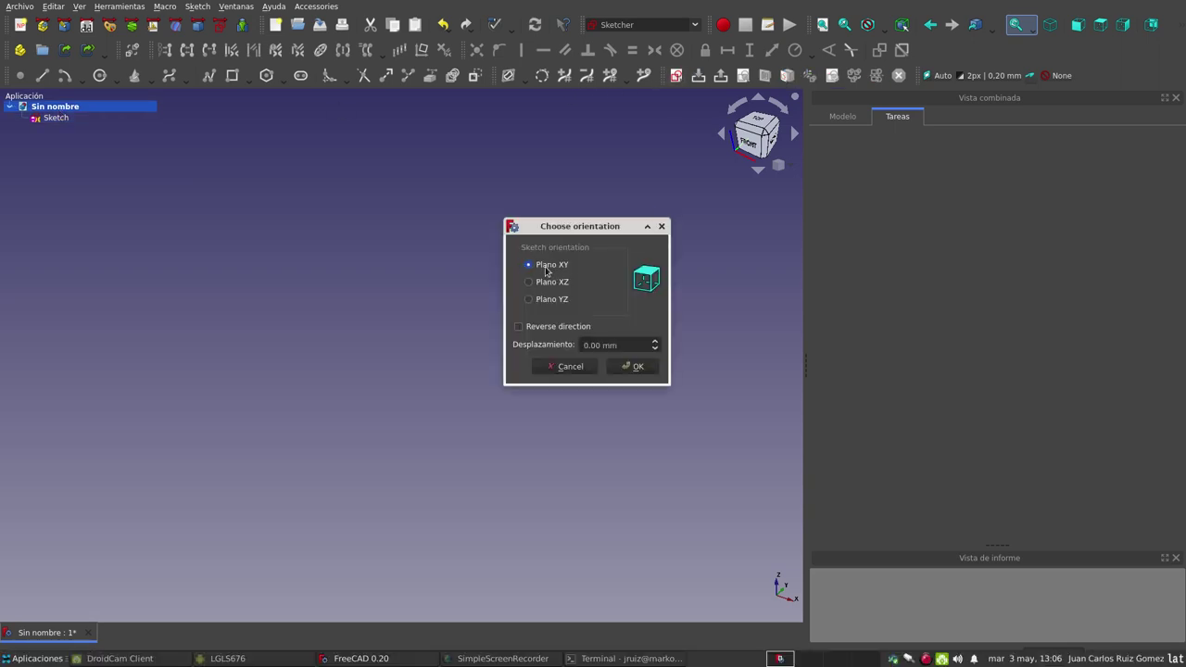
click(634, 366)
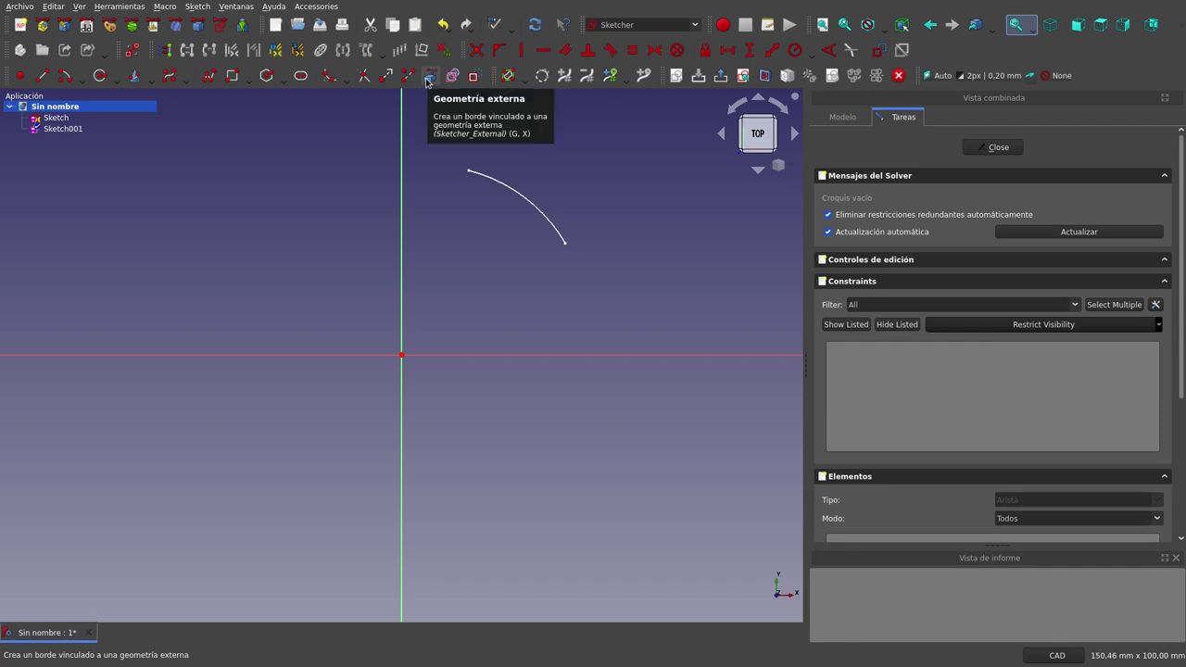
click(428, 79)
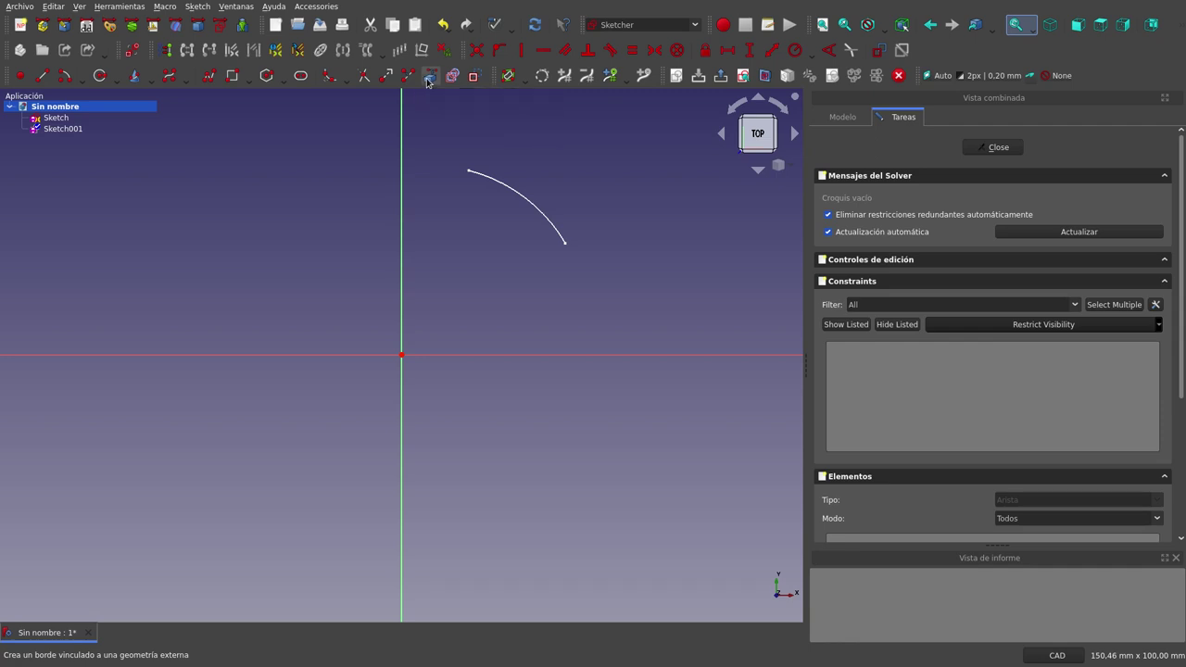
click(518, 191)
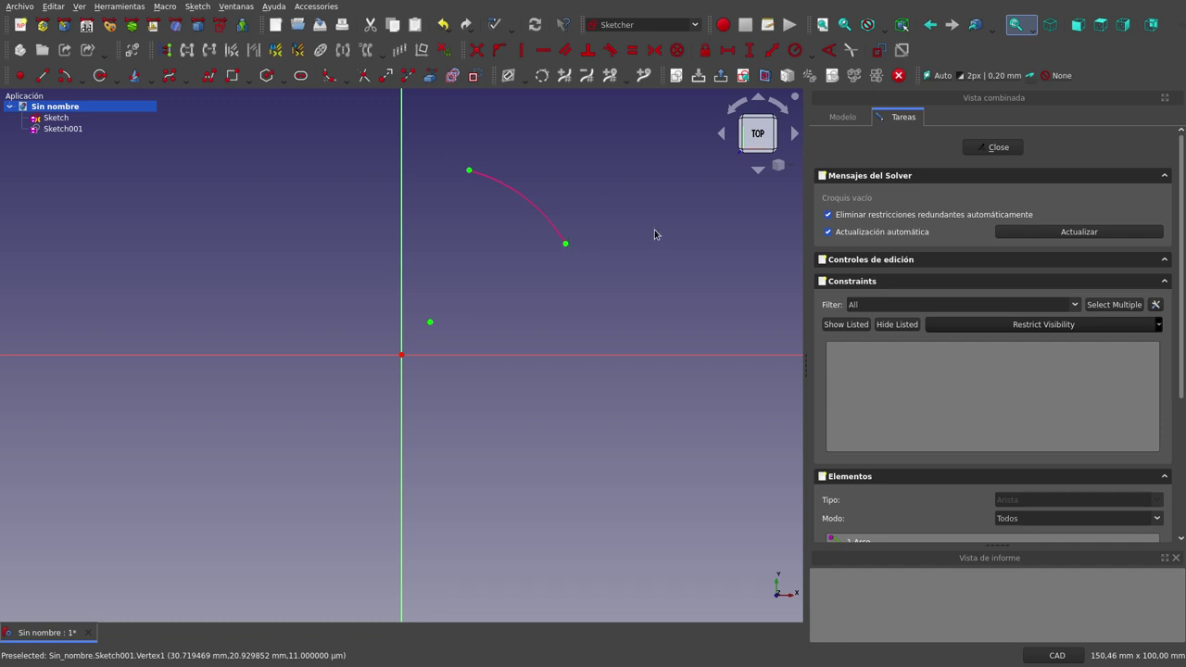
click(825, 214)
click(827, 214)
click(829, 215)
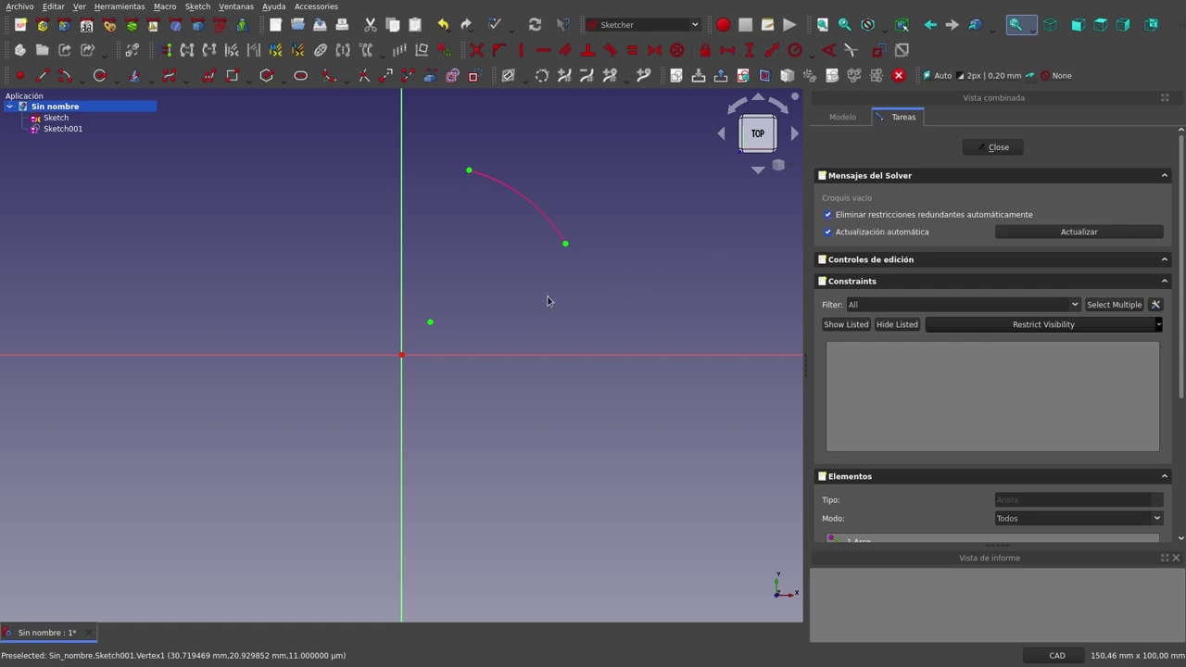